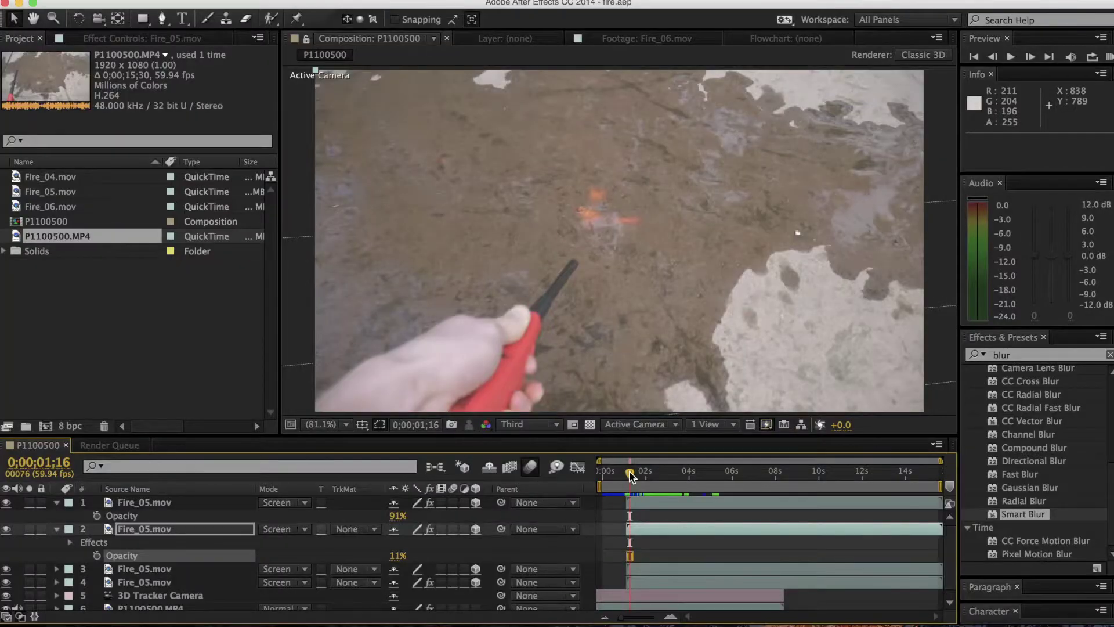
# Step: Create a new, empty project
pyautogui.moveTo(630, 475); pyautogui.dragTo(664, 475)
pyautogui.click(124, 1)
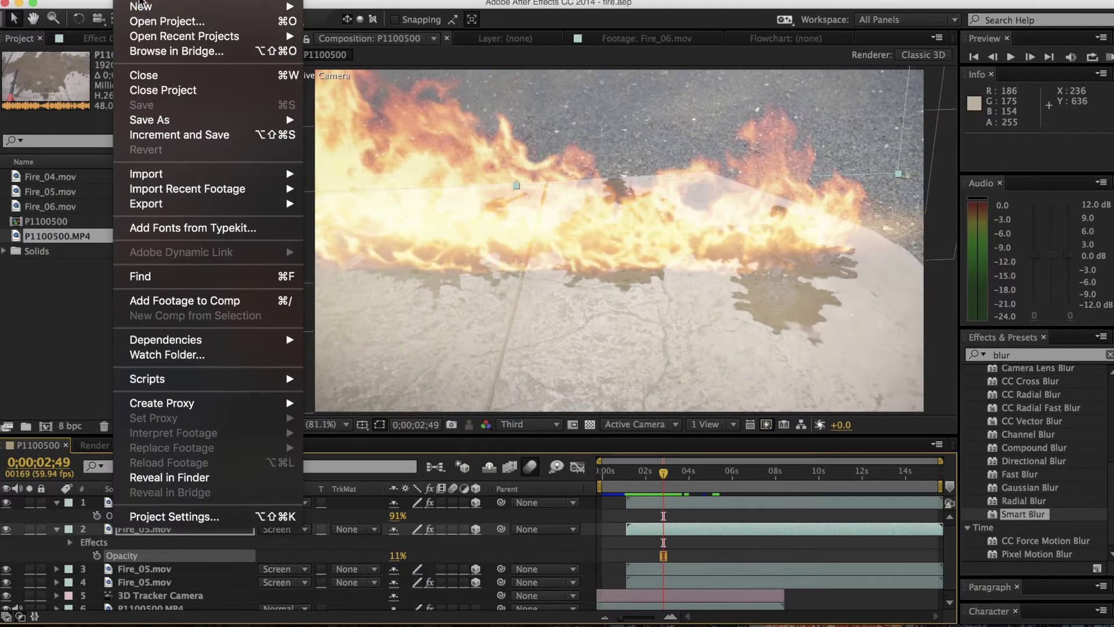
pyautogui.moveTo(243, 3)
pyautogui.click(350, 11)
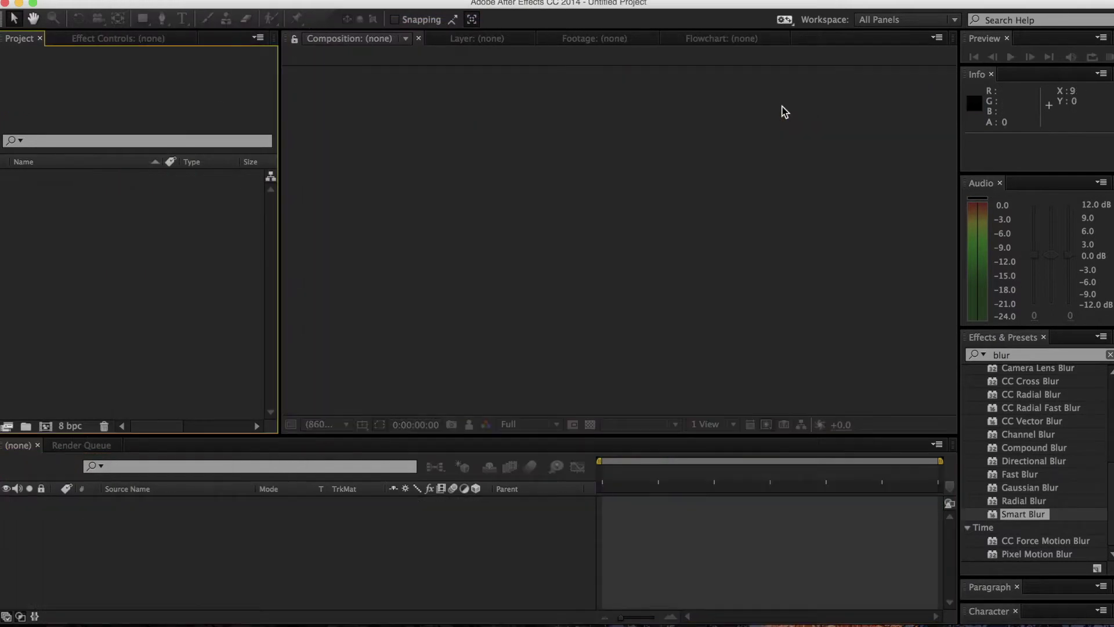
# Step: Import P1100500.MP4 from Finder, place it in the timeline as a new composition, and slide the clip about six seconds earlier
pyautogui.click(60, 625)
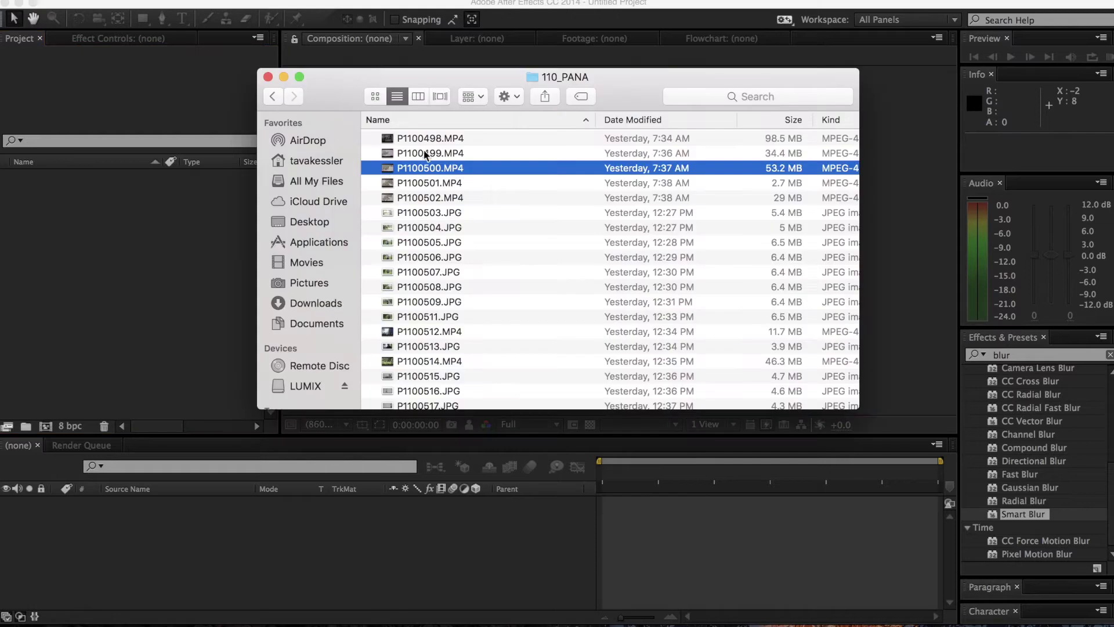
pyautogui.moveTo(429, 169); pyautogui.dragTo(152, 247)
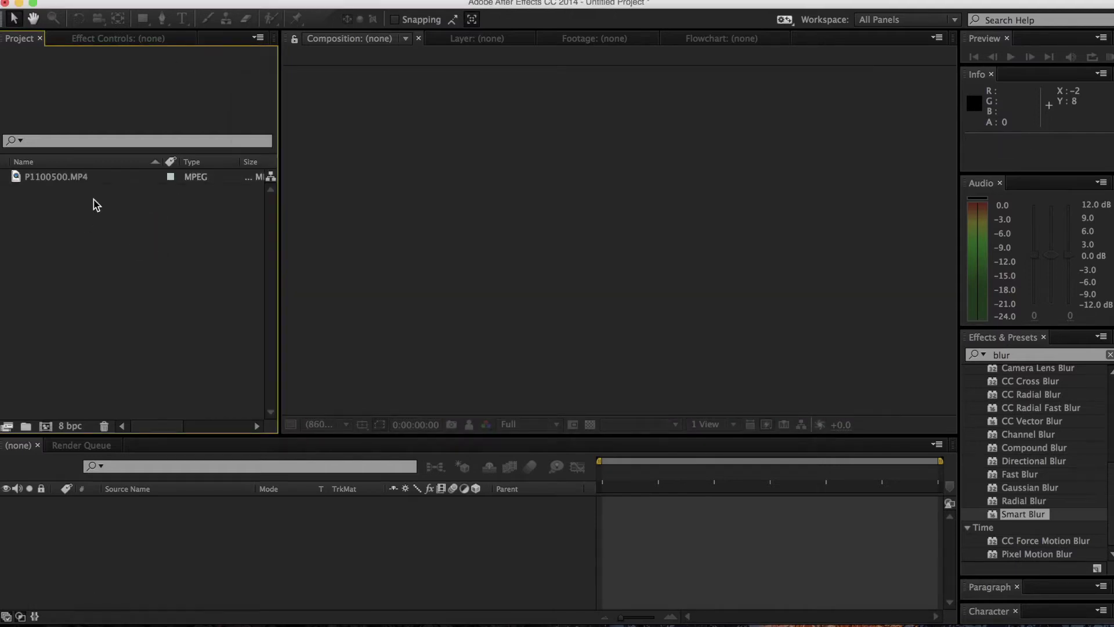
pyautogui.click(55, 178)
pyautogui.moveTo(59, 176); pyautogui.dragTo(616, 518)
pyautogui.moveTo(604, 472); pyautogui.dragTo(699, 478)
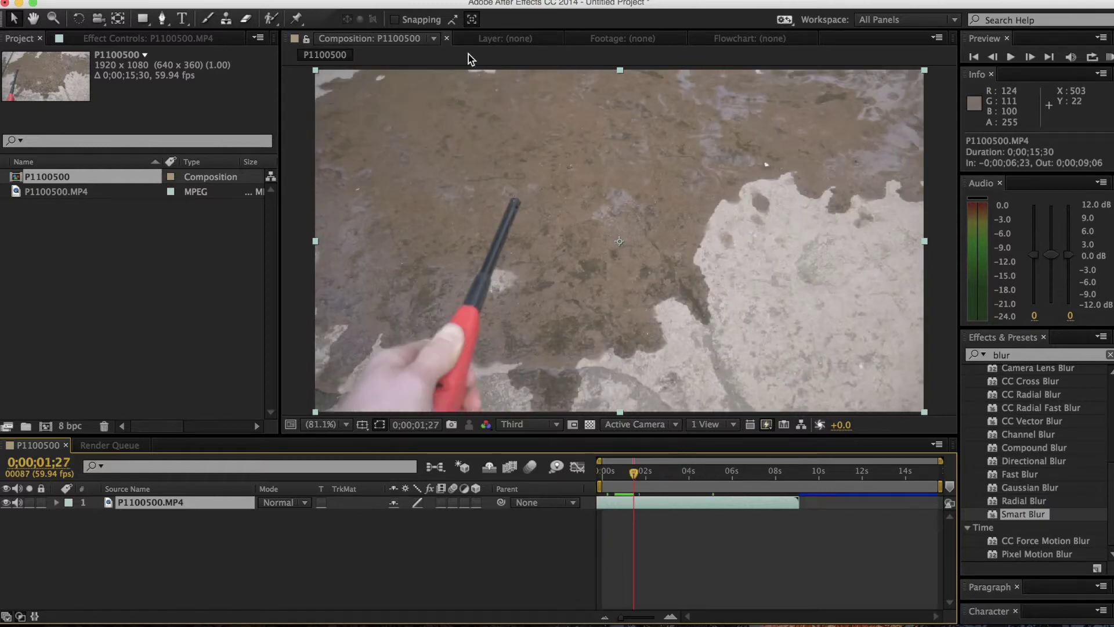
# Step: Apply Track Camera to the P1100500.MP4 layer and inspect the solved track points on the ground
pyautogui.click(365, 0)
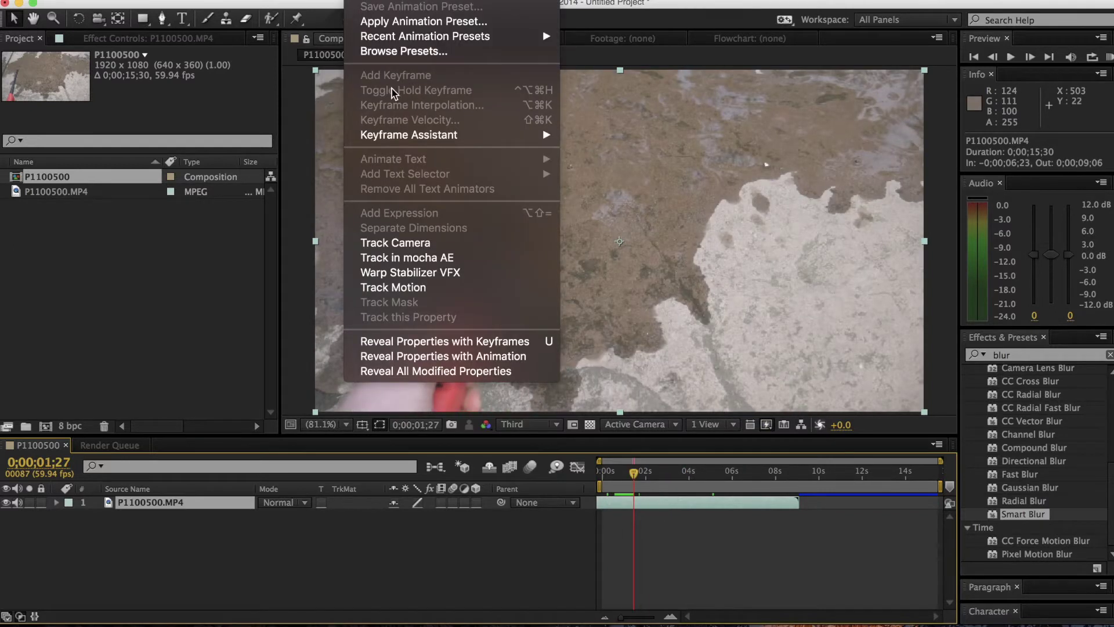
pyautogui.click(437, 243)
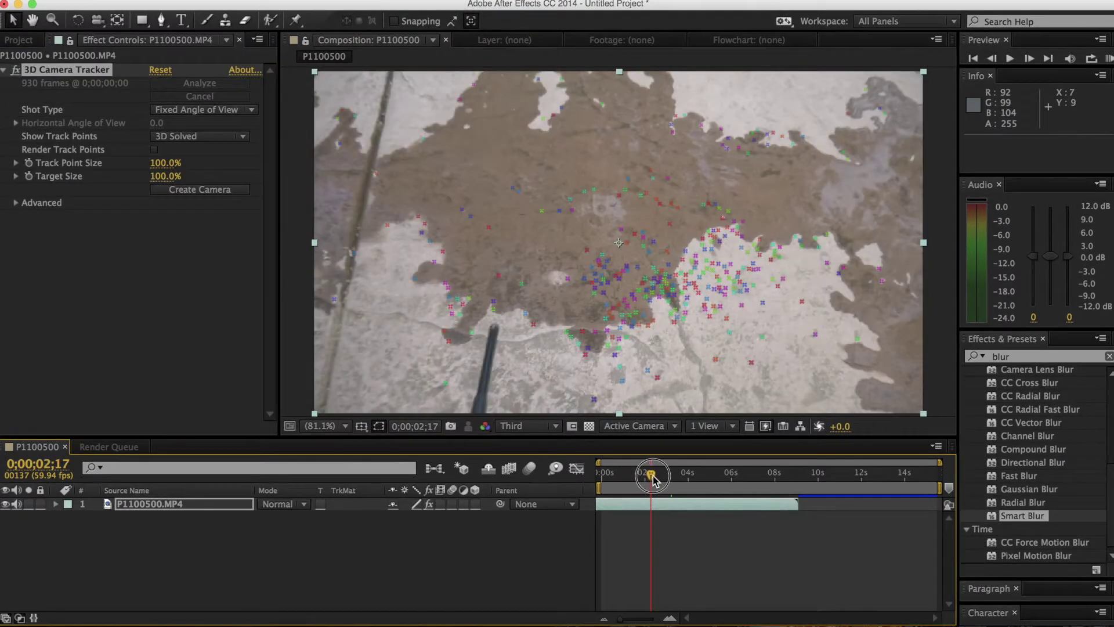
pyautogui.moveTo(651, 477); pyautogui.dragTo(641, 476)
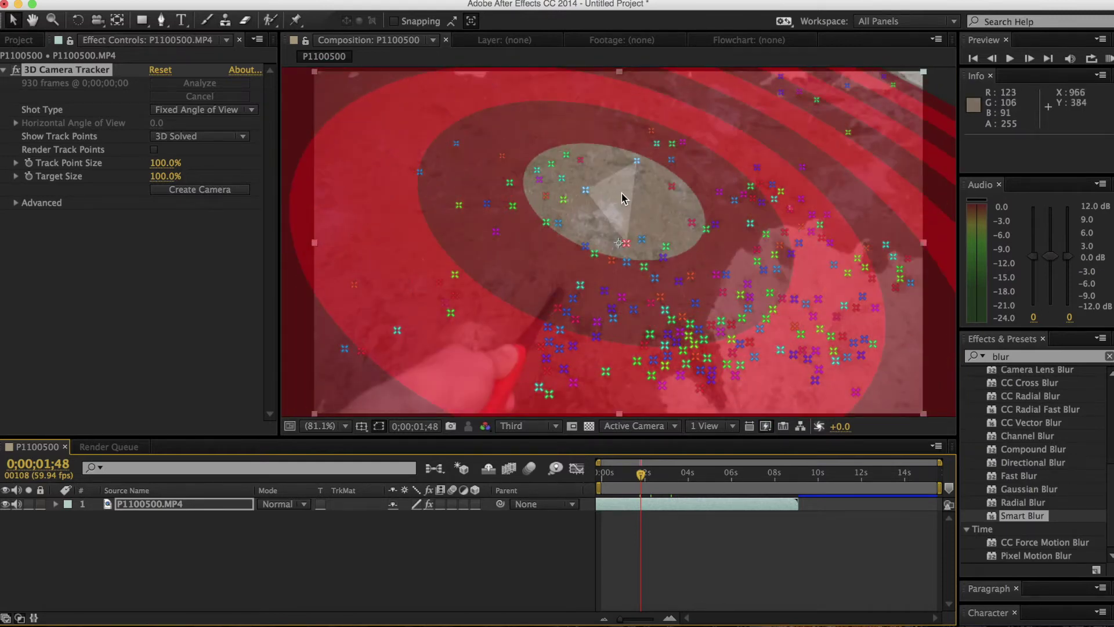
# Step: Create a solid and camera from the ground track points at 0;00;03;09, and delete the solid layer
pyautogui.moveTo(641, 479); pyautogui.dragTo(669, 478)
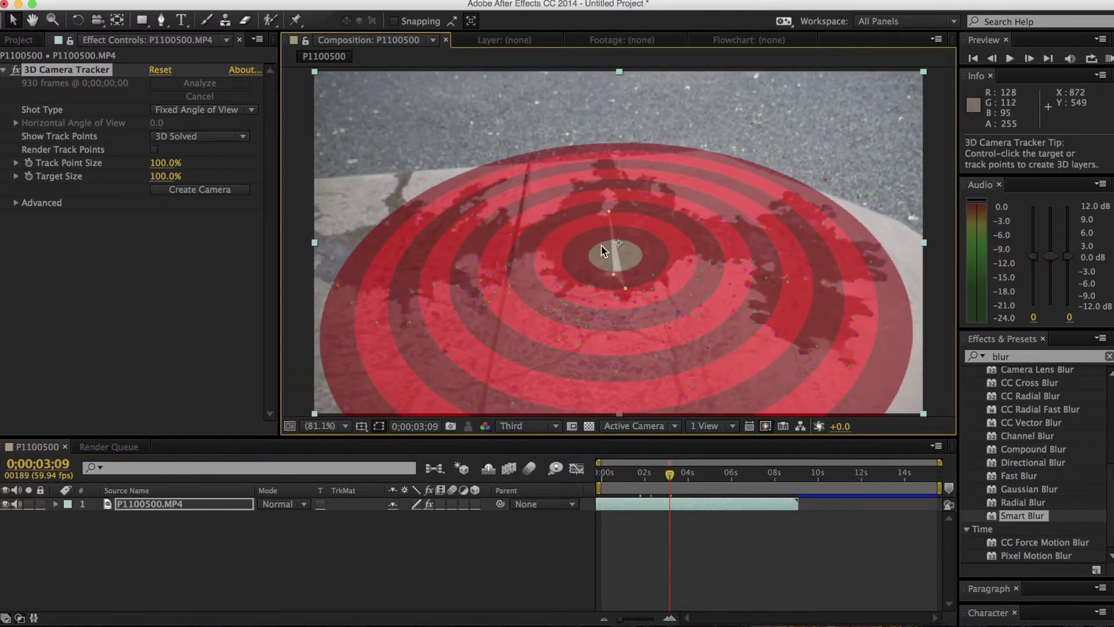
pyautogui.rightClick(614, 258)
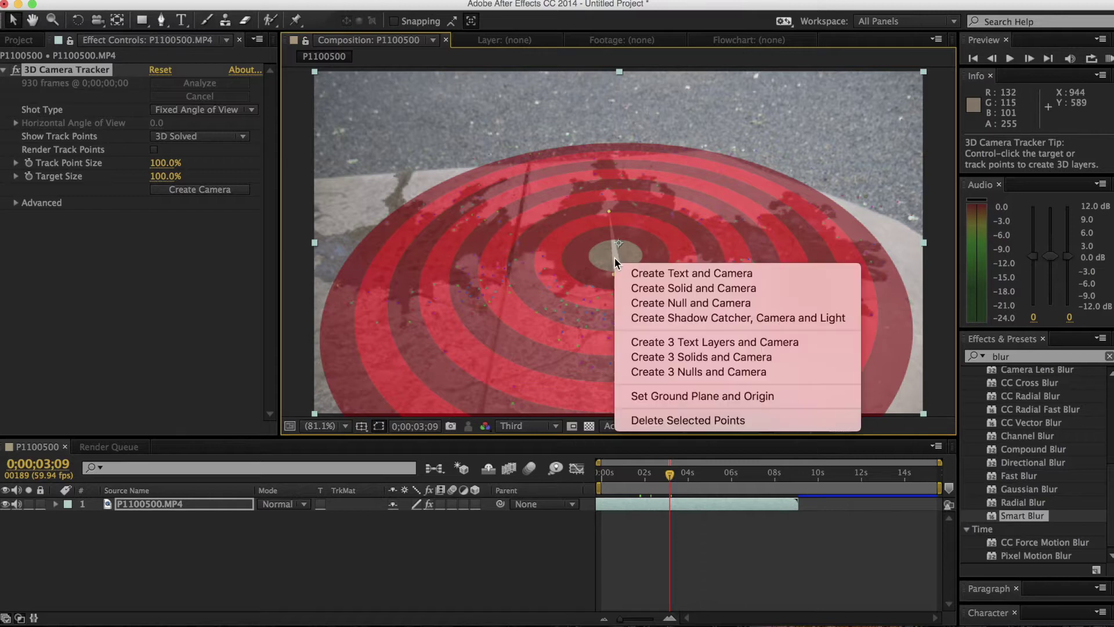
pyautogui.click(644, 288)
pyautogui.moveTo(680, 472); pyautogui.dragTo(717, 485)
pyautogui.click(708, 503)
pyautogui.press('Delete')
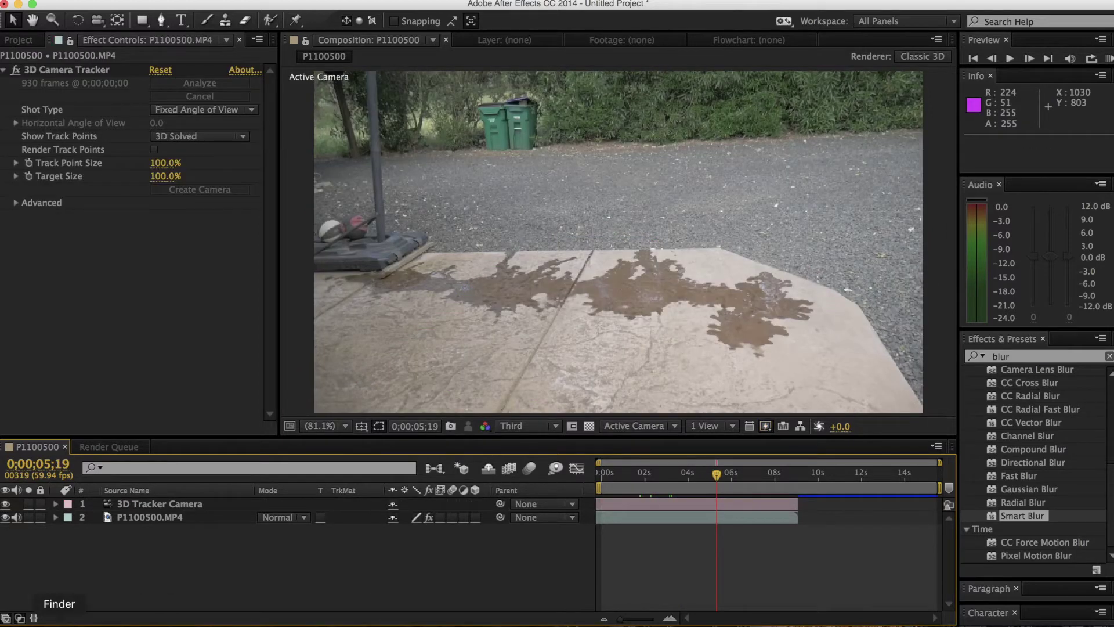
# Step: Import Fire_05.mov from the Desktop in Finder and place it as the topmost layer of the composition
pyautogui.click(59, 624)
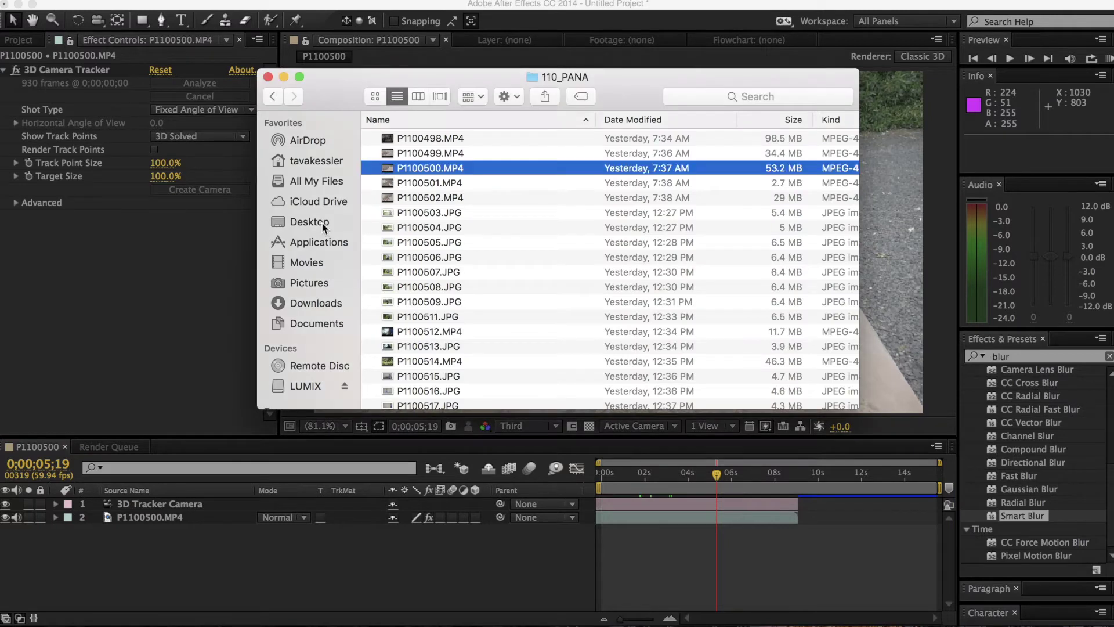
pyautogui.click(322, 221)
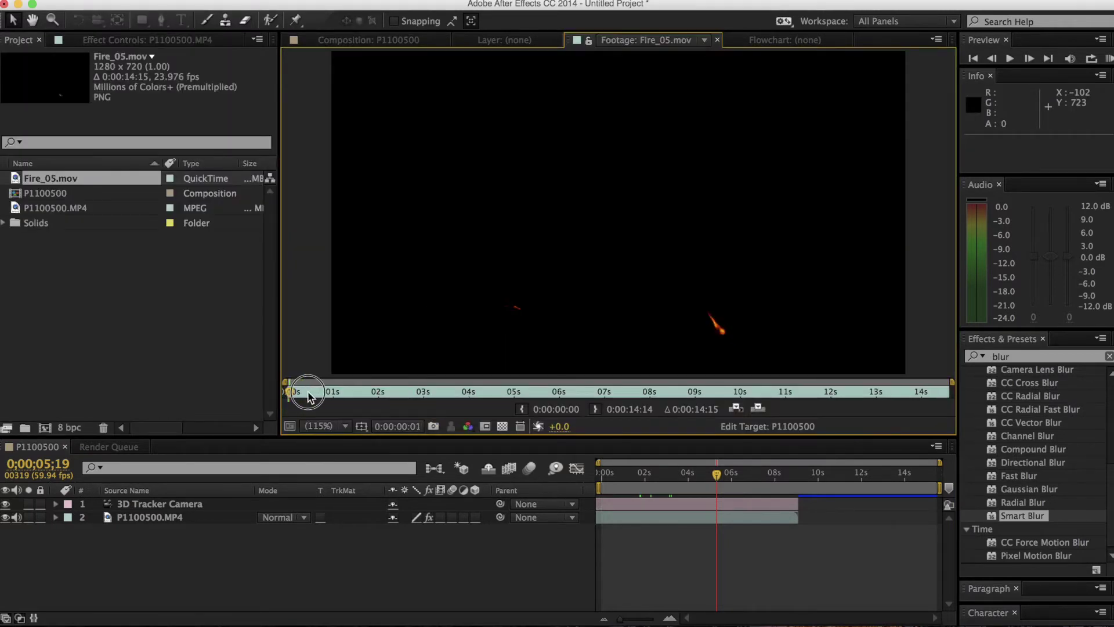
pyautogui.moveTo(308, 396); pyautogui.dragTo(265, 392)
pyautogui.doubleClick(206, 196)
pyautogui.moveTo(204, 195); pyautogui.dragTo(678, 506)
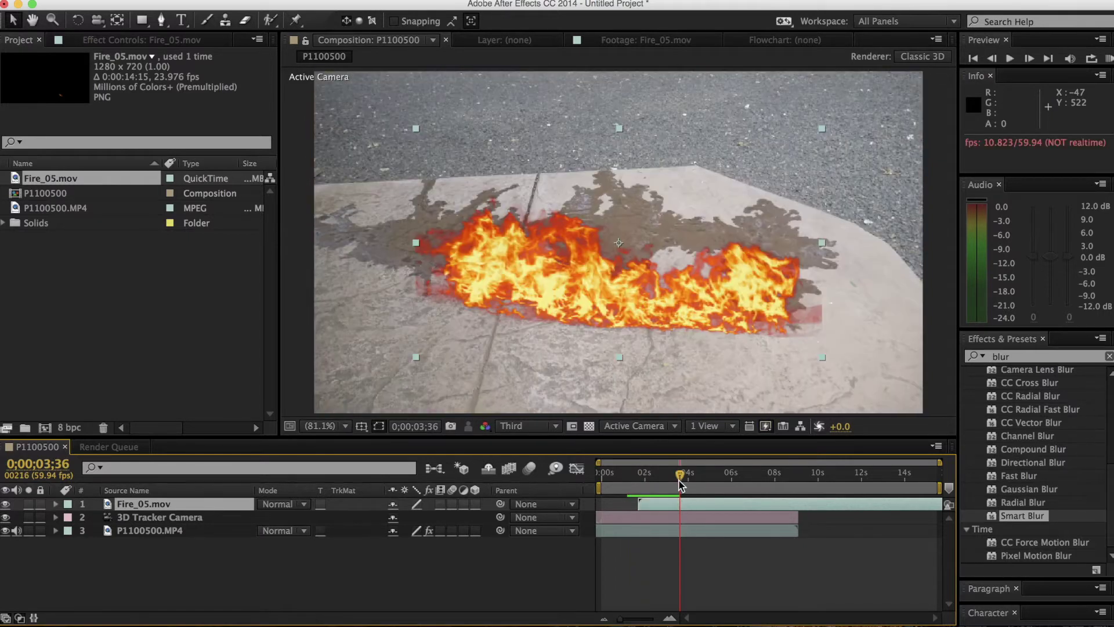
# Step: Make the Fire_05.mov layer three-dimensional and play back the footage to check how it tracks
pyautogui.click(474, 504)
pyautogui.moveTo(680, 473); pyautogui.dragTo(664, 476)
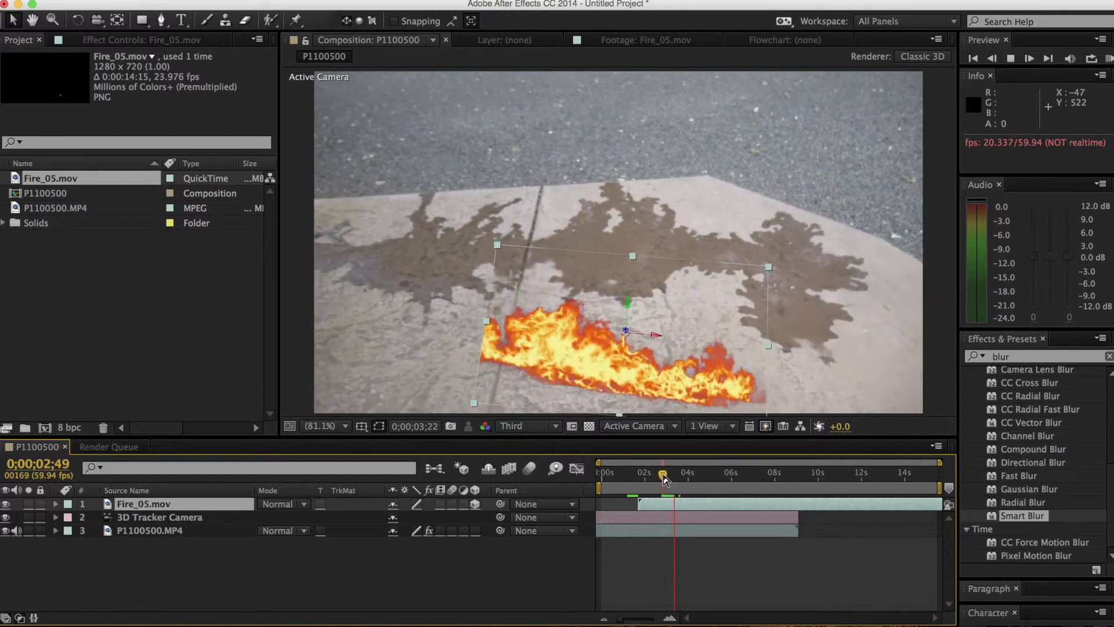
pyautogui.press('space')
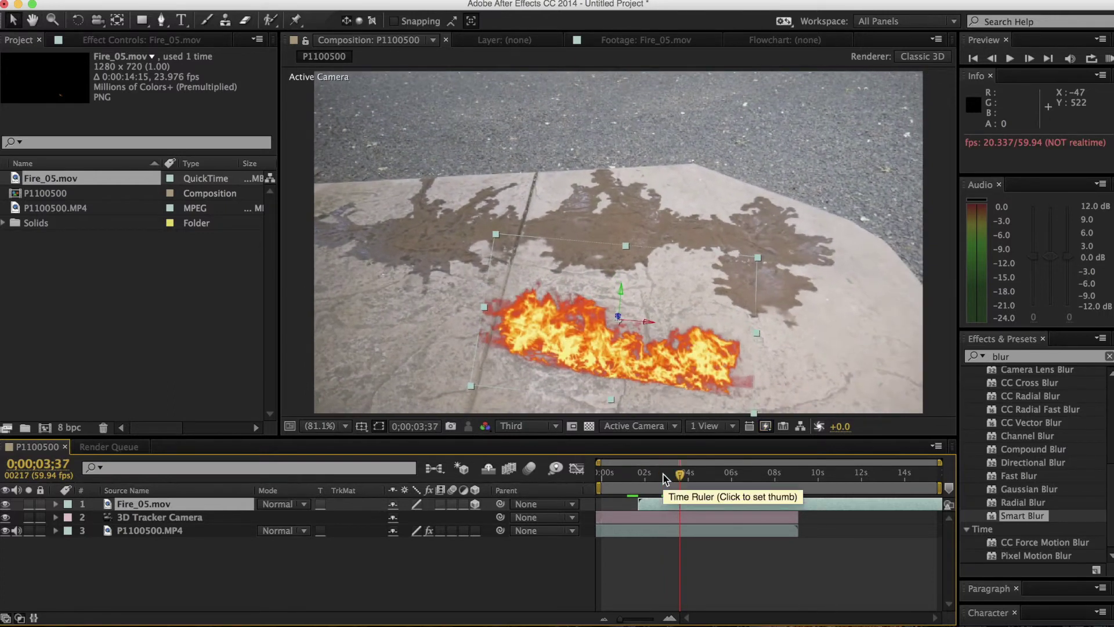
# Step: Set the Fire_05.mov layer's position to 850, 342, -1406 so the flames sit over the wet patch
pyautogui.press('p')
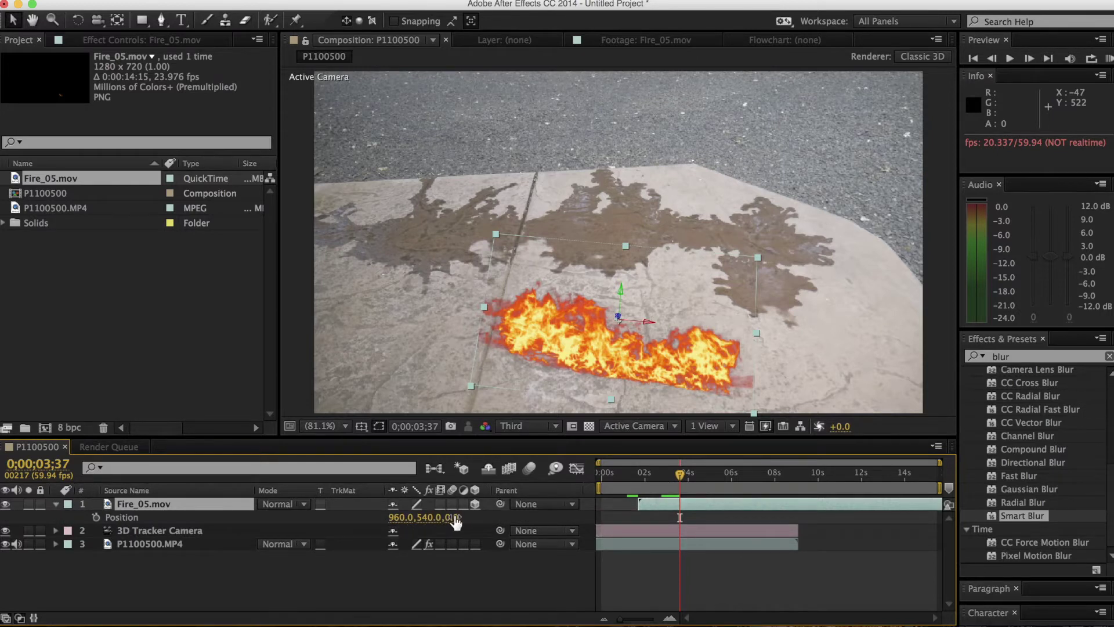
pyautogui.press('i')
pyautogui.moveTo(455, 521)
pyautogui.mouseDown()
pyautogui.moveTo(527, 516)
pyautogui.moveTo(468, 526)
pyautogui.mouseUp()
pyautogui.click(646, 473)
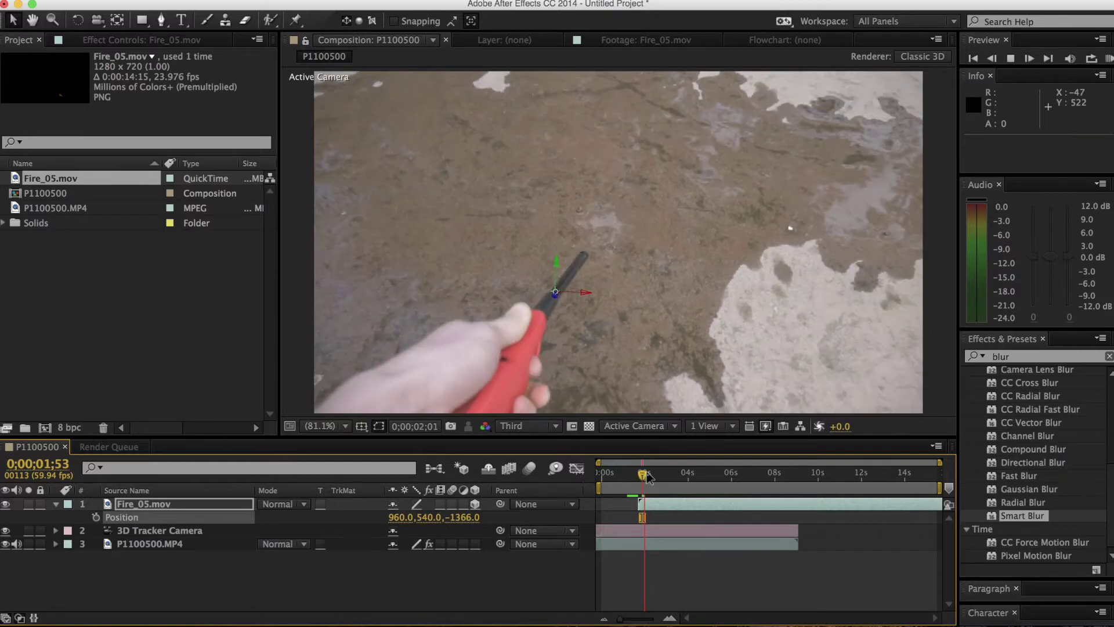
pyautogui.moveTo(648, 475); pyautogui.dragTo(699, 475)
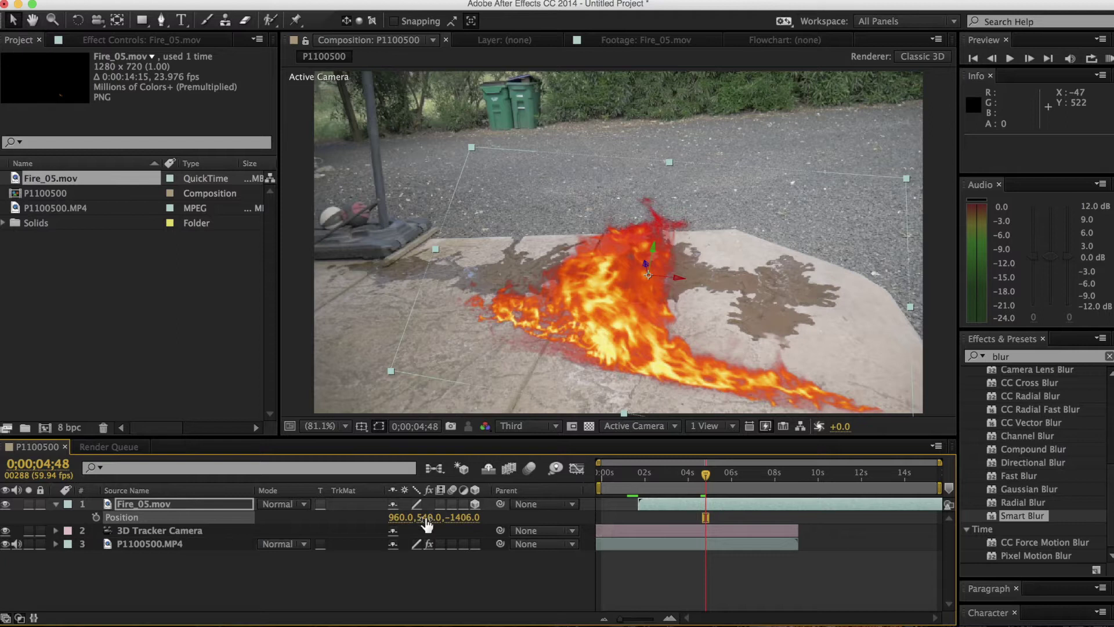
pyautogui.moveTo(426, 524); pyautogui.dragTo(300, 510)
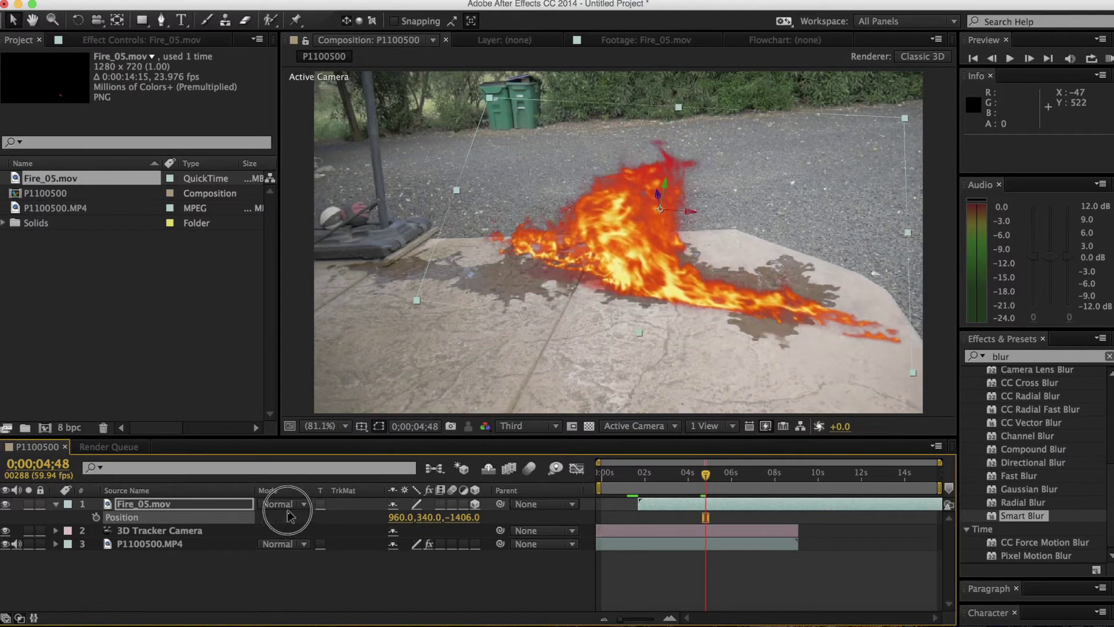
pyautogui.moveTo(400, 525)
pyautogui.mouseDown()
pyautogui.moveTo(467, 517)
pyautogui.moveTo(298, 517)
pyautogui.moveTo(420, 507)
pyautogui.moveTo(460, 517)
pyautogui.moveTo(408, 529)
pyautogui.mouseUp()
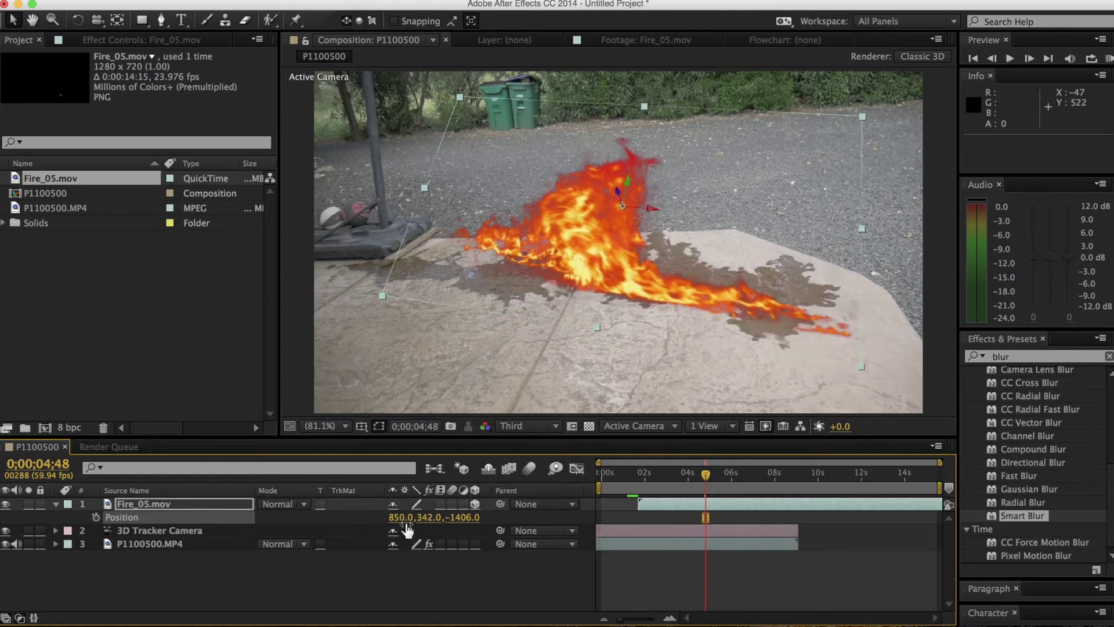
# Step: Rotate the Fire_05.mov layer to 352° Z orientation, 29° X rotation and -4° Y rotation
pyautogui.press('r')
pyautogui.moveTo(435, 525); pyautogui.dragTo(440, 550)
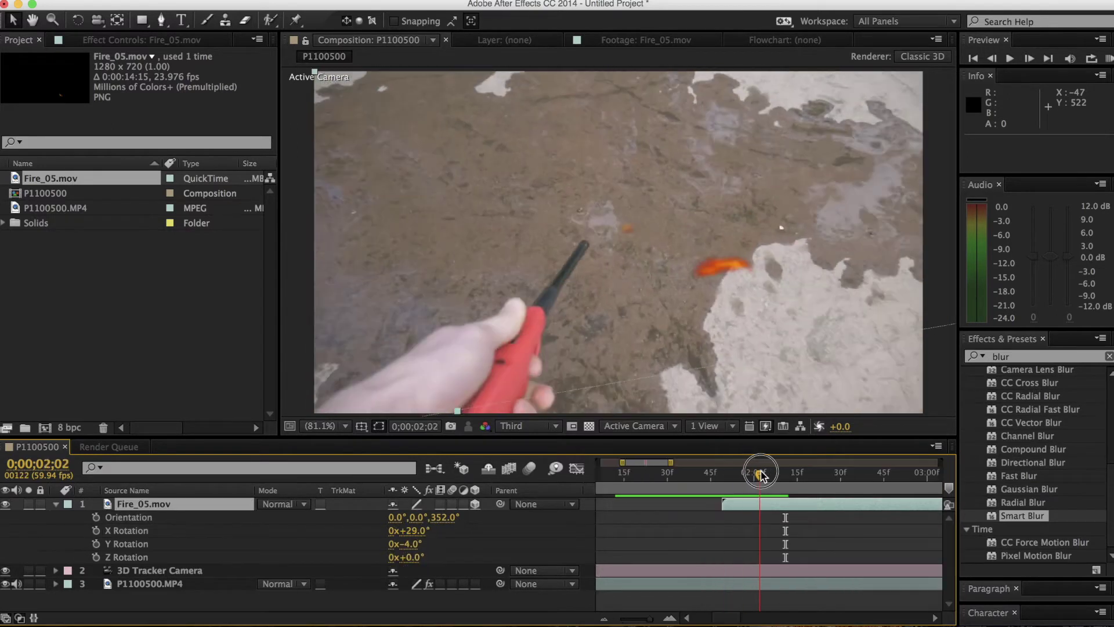
pyautogui.moveTo(758, 468); pyautogui.dragTo(749, 476)
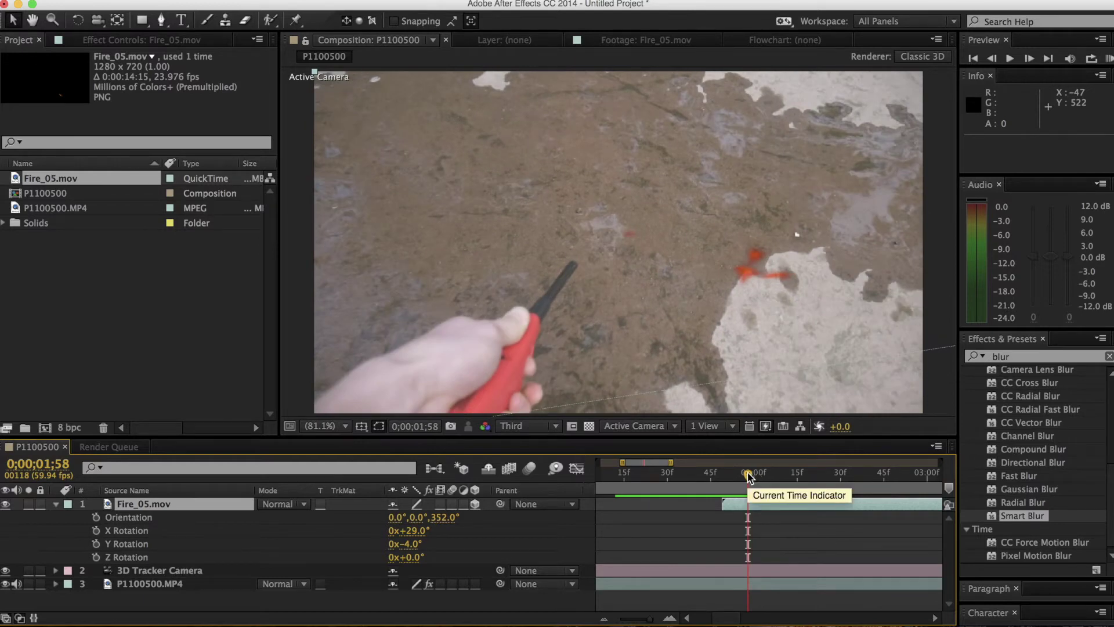
# Step: Set the Fire_05.mov layer's X position to 765 and its scale to 108%, previewing the placement
pyautogui.press('p')
pyautogui.moveTo(409, 522); pyautogui.dragTo(336, 520)
pyautogui.press('space')
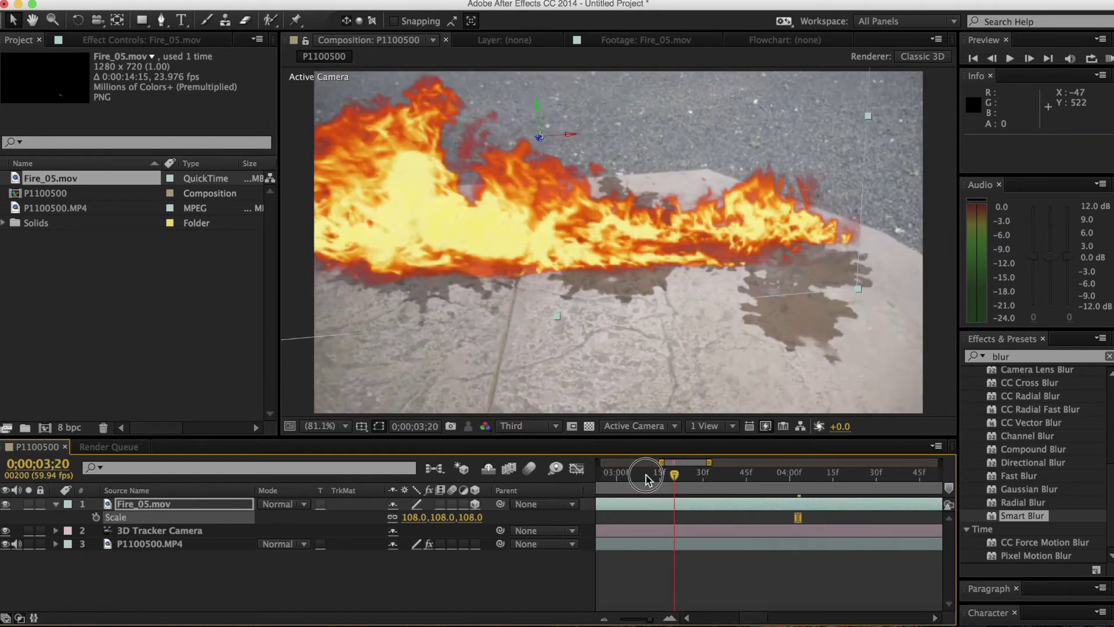
pyautogui.moveTo(647, 475); pyautogui.dragTo(642, 475)
pyautogui.press('space')
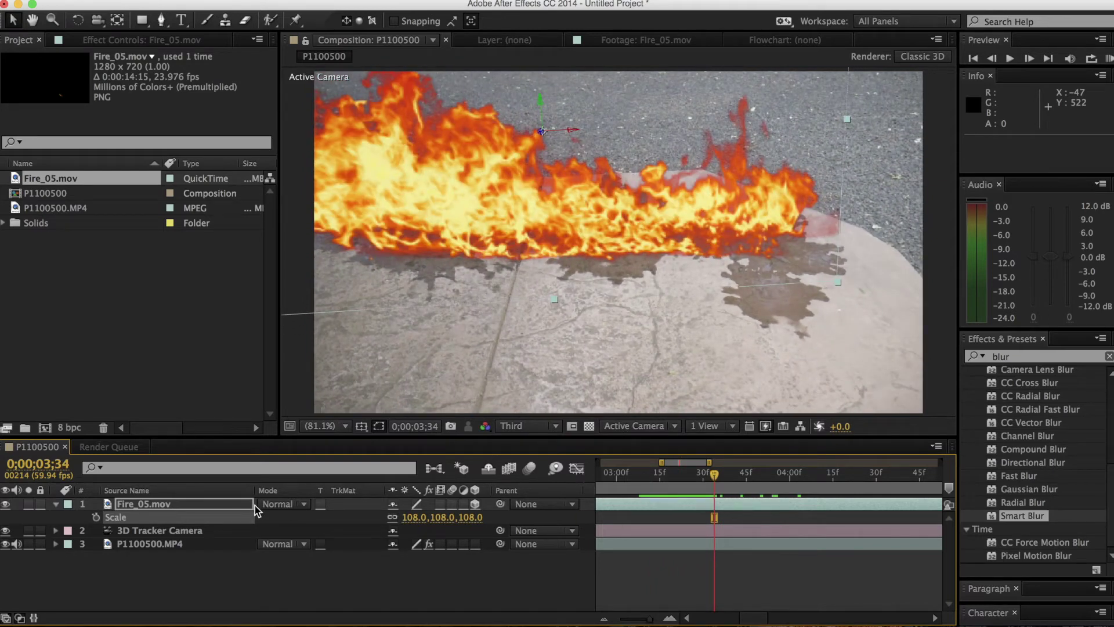
# Step: Set the Fire_05.mov layer's blending mode to Screen and preview the blend
pyautogui.click(280, 506)
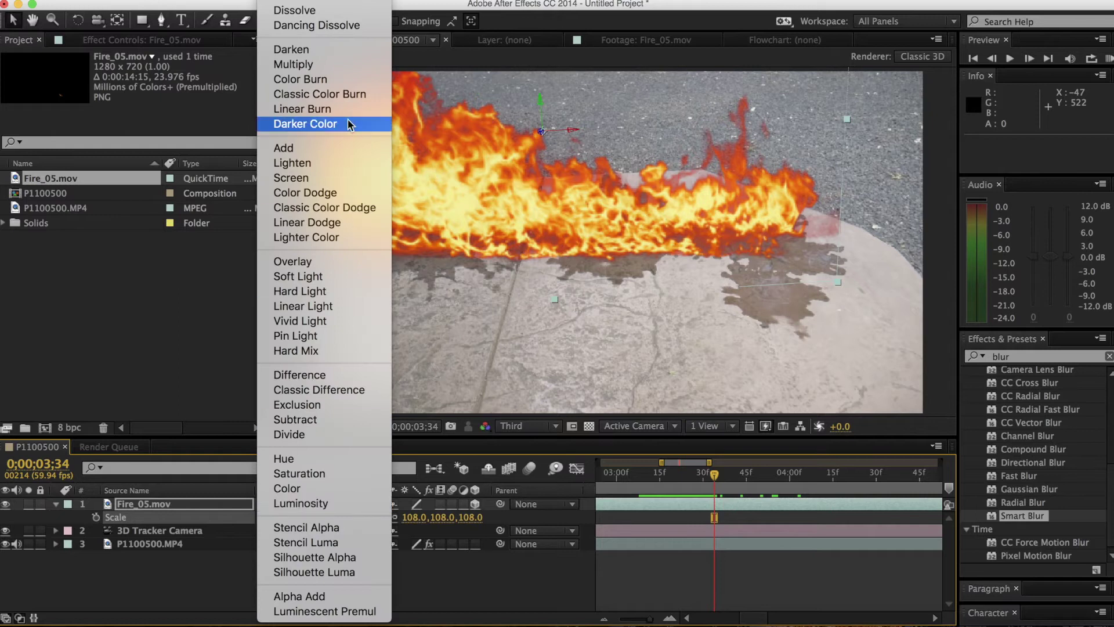
pyautogui.click(320, 181)
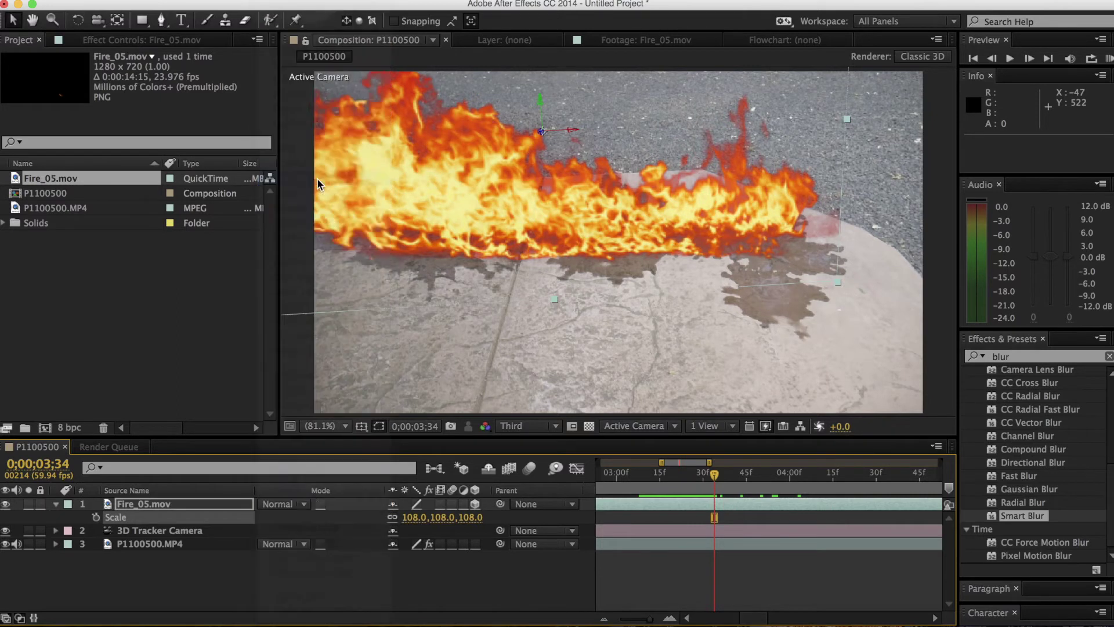
pyautogui.moveTo(717, 483); pyautogui.dragTo(625, 483)
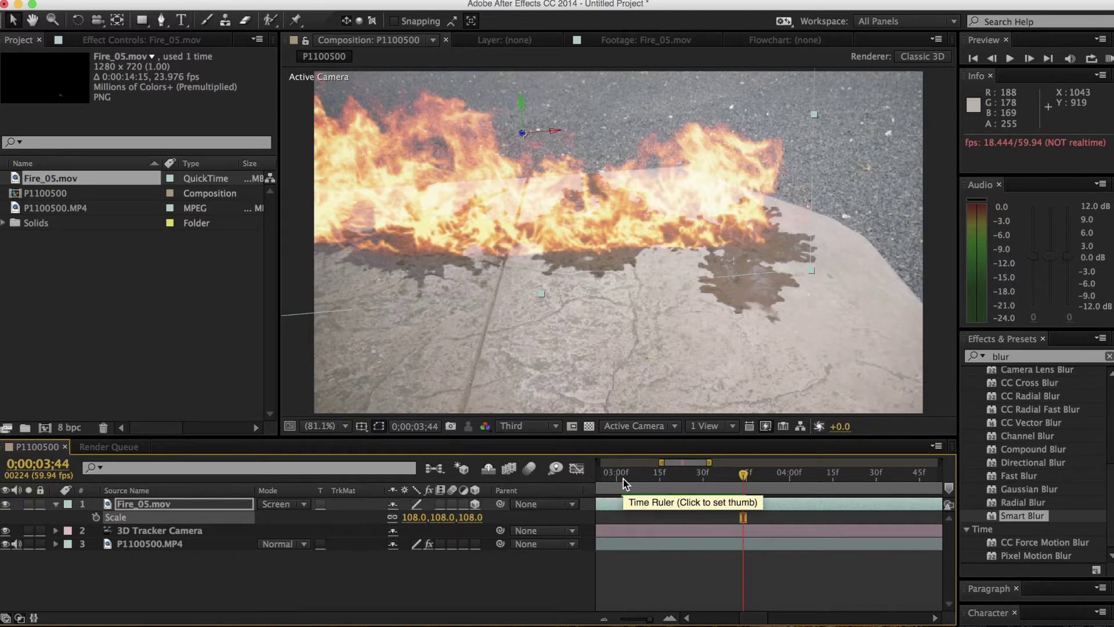
pyautogui.click(718, 478)
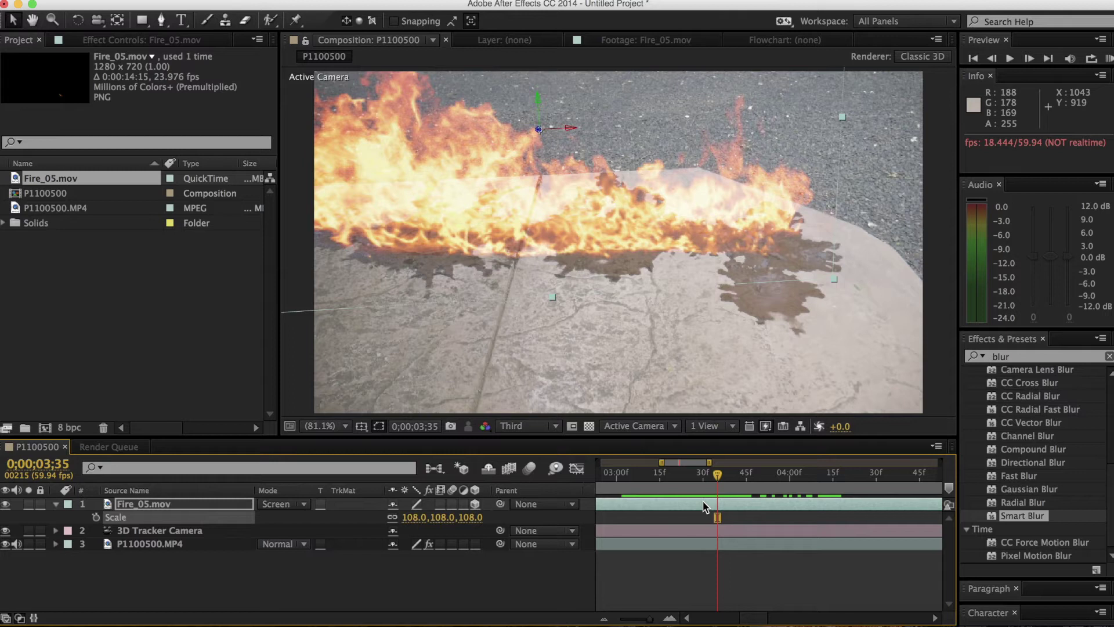
# Step: Duplicate the Fire_05.mov layer, move the copy down onto the concrete, and scale it to about 137% wide by 124% high
pyautogui.press('super+d')
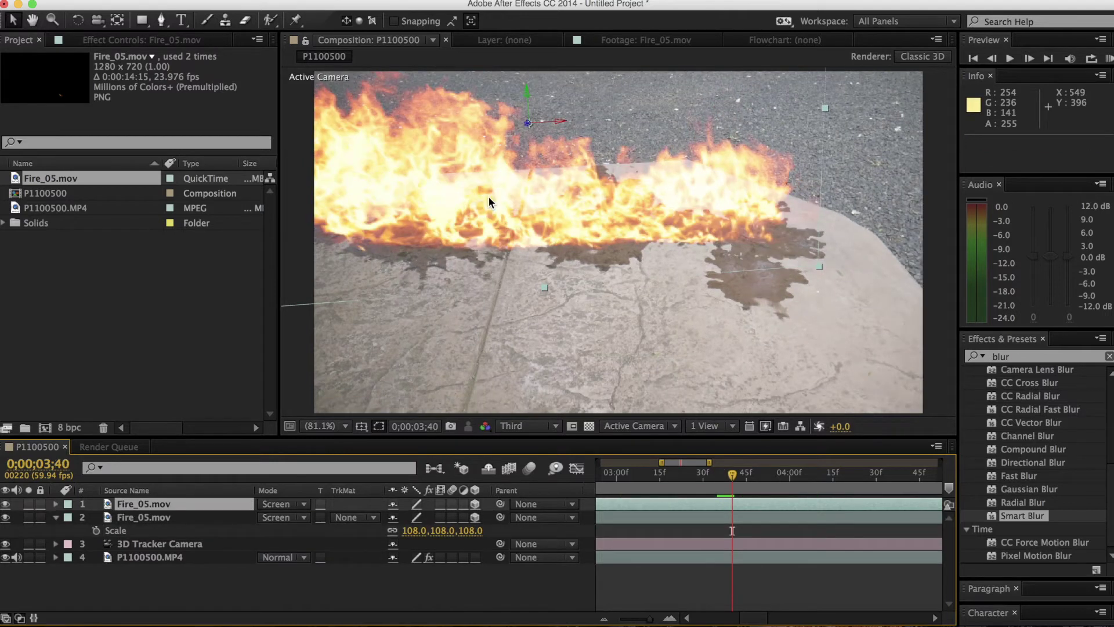
pyautogui.moveTo(488, 196); pyautogui.dragTo(491, 291)
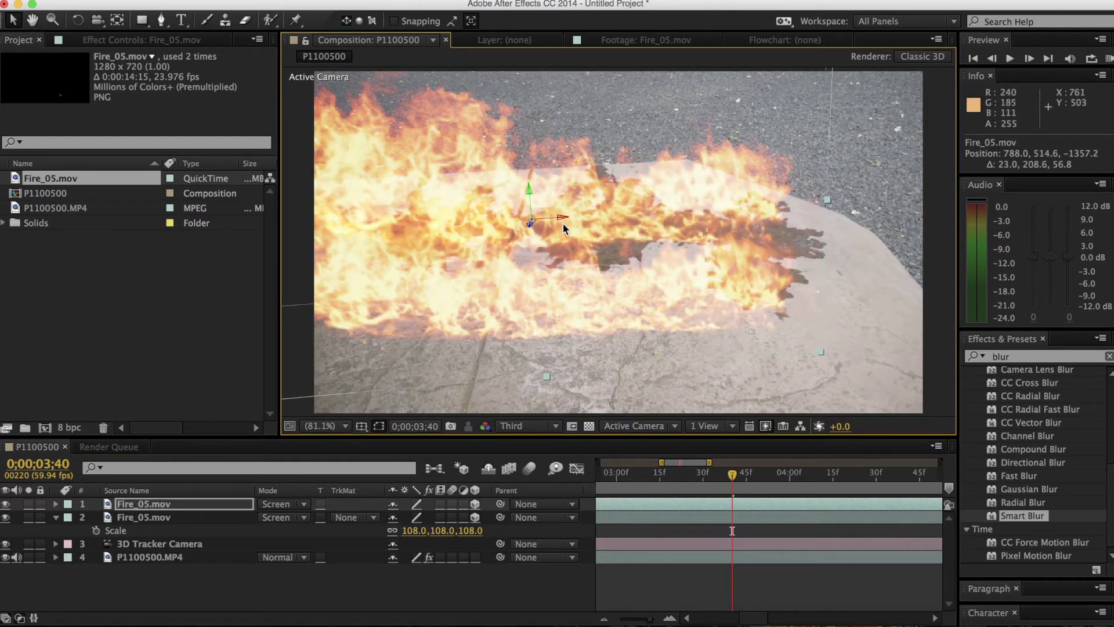
pyautogui.moveTo(547, 379); pyautogui.dragTo(653, 302)
pyautogui.moveTo(818, 331); pyautogui.dragTo(881, 414)
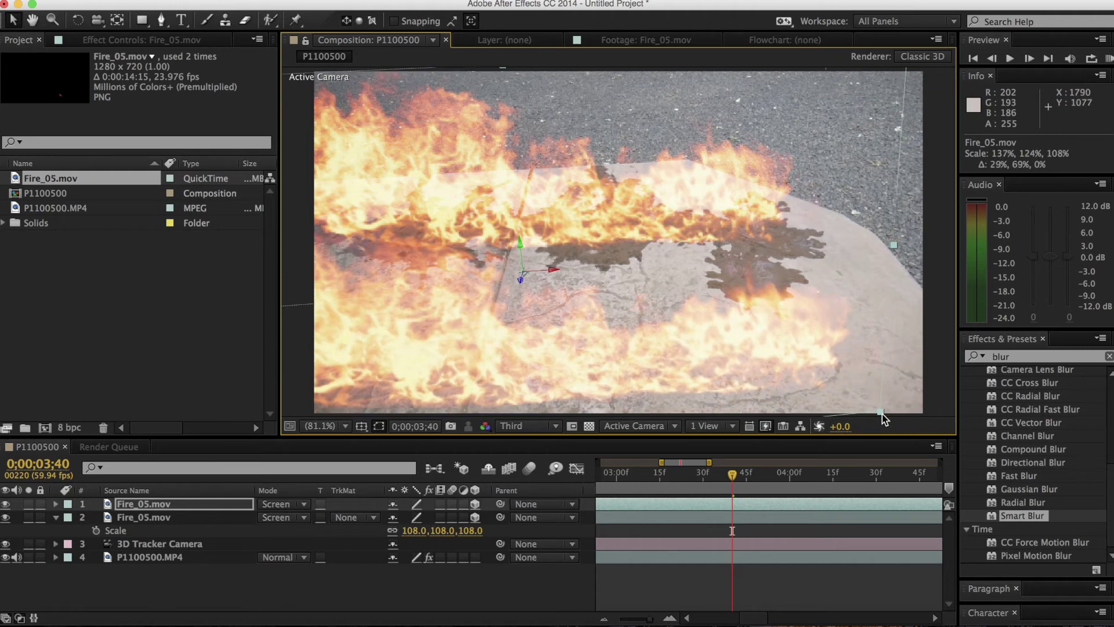
# Step: Place the enlarged fire copy beneath the original layer and position it at about 710, 476, -1370
pyautogui.moveTo(695, 309); pyautogui.dragTo(698, 226)
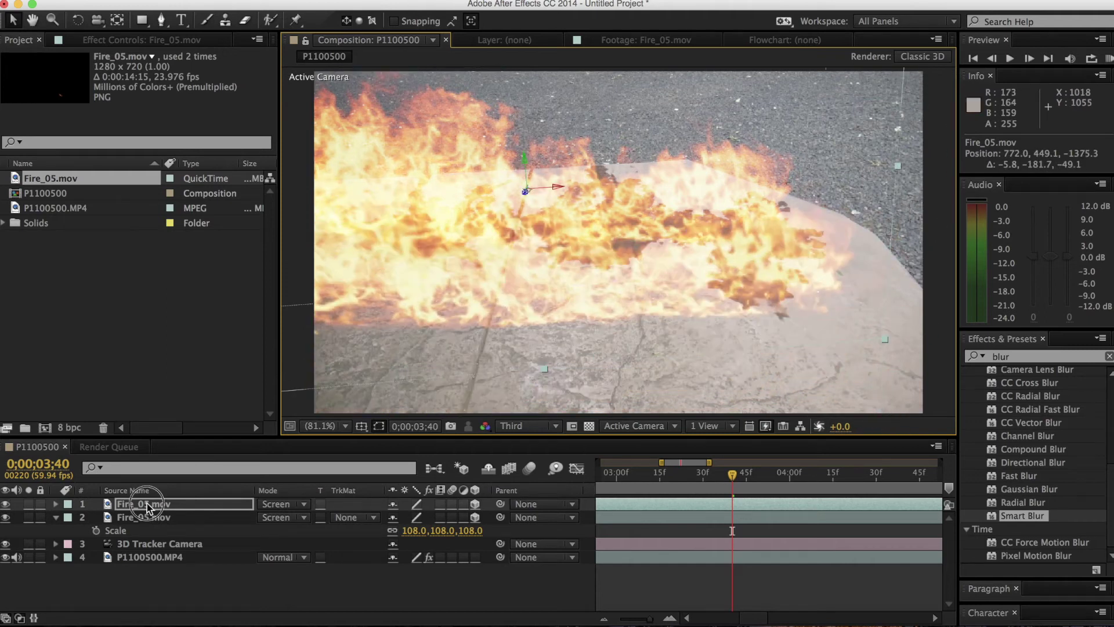
pyautogui.moveTo(148, 507); pyautogui.dragTo(185, 533)
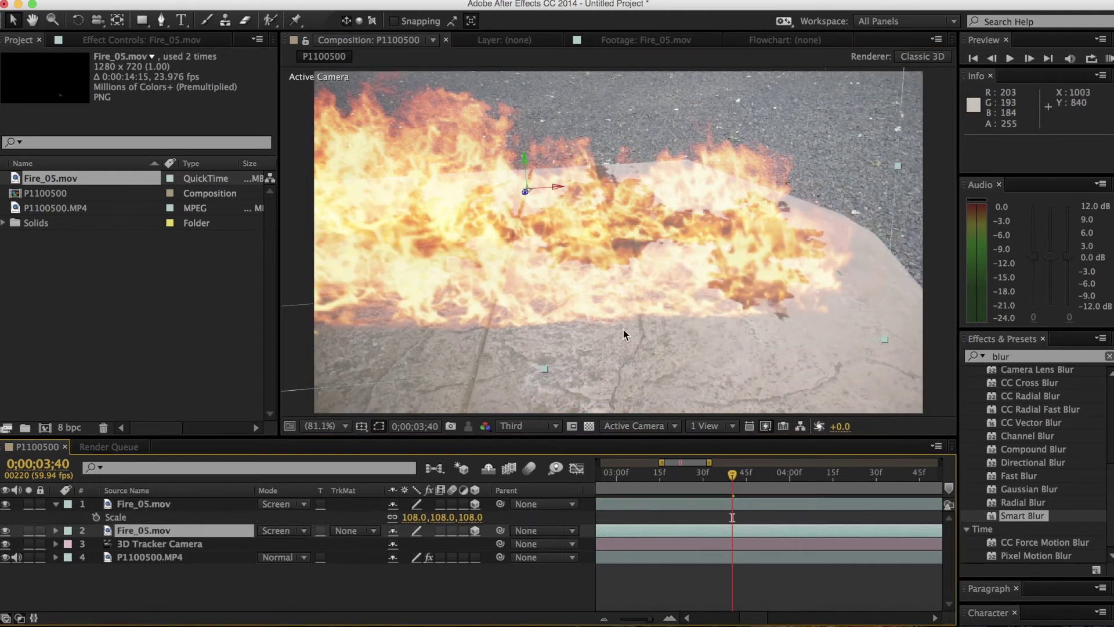
pyautogui.moveTo(535, 262); pyautogui.dragTo(507, 267)
# Step: Find the blur effects and apply Fast Blur to the lower Fire_05.mov layer with a blurriness of 185
pyautogui.click(1037, 357)
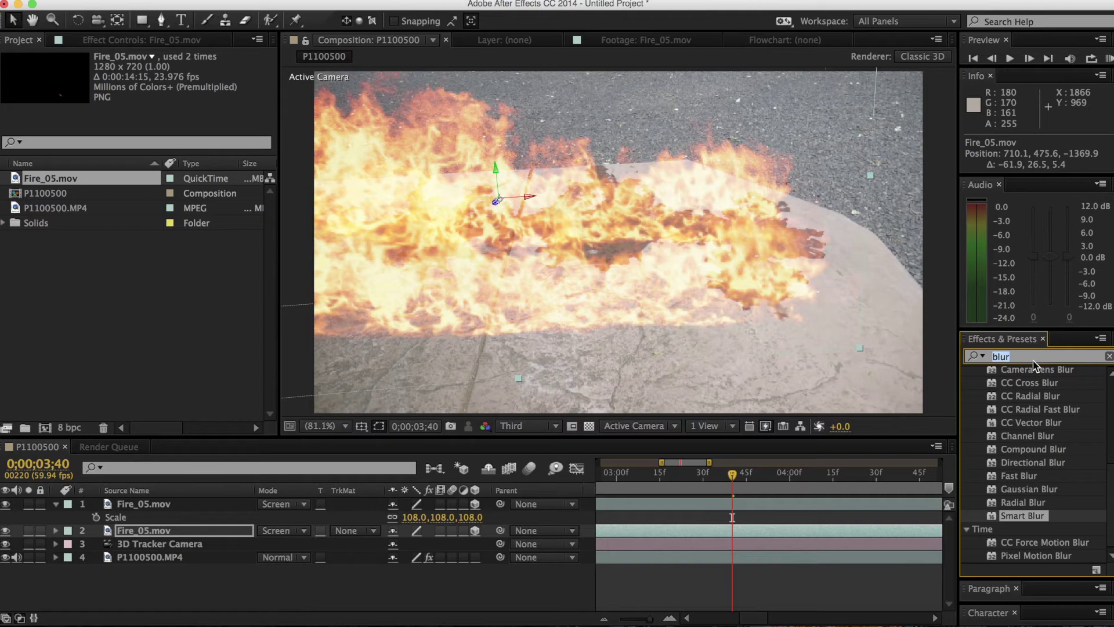
pyautogui.write('blur')
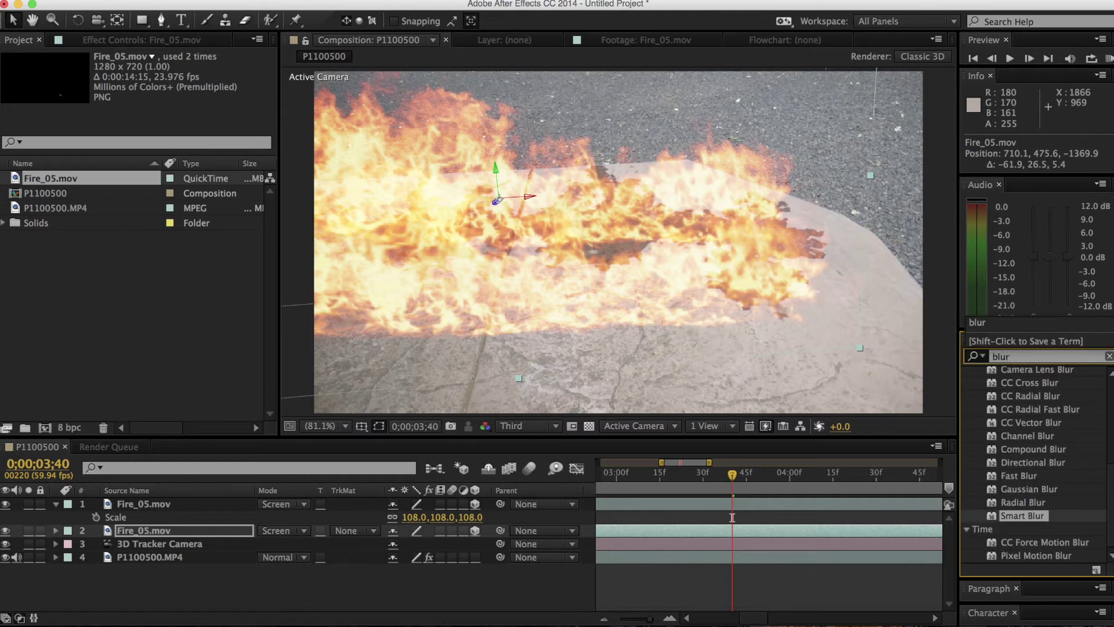
pyautogui.moveTo(1023, 480); pyautogui.dragTo(750, 534)
pyautogui.moveTo(164, 90); pyautogui.dragTo(312, 91)
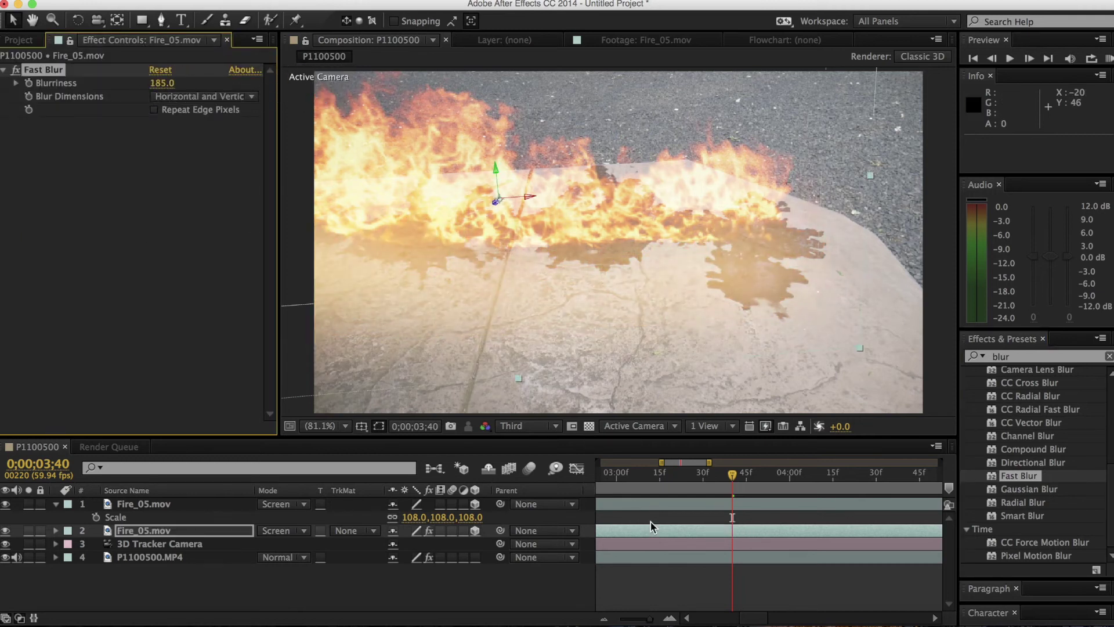
# Step: Set the blurred Fire_05.mov layer's opacity to 53% and brighten it with a Curves effect, raising the RGB curve in the upper midtones
pyautogui.press('t')
pyautogui.moveTo(398, 554); pyautogui.dragTo(368, 554)
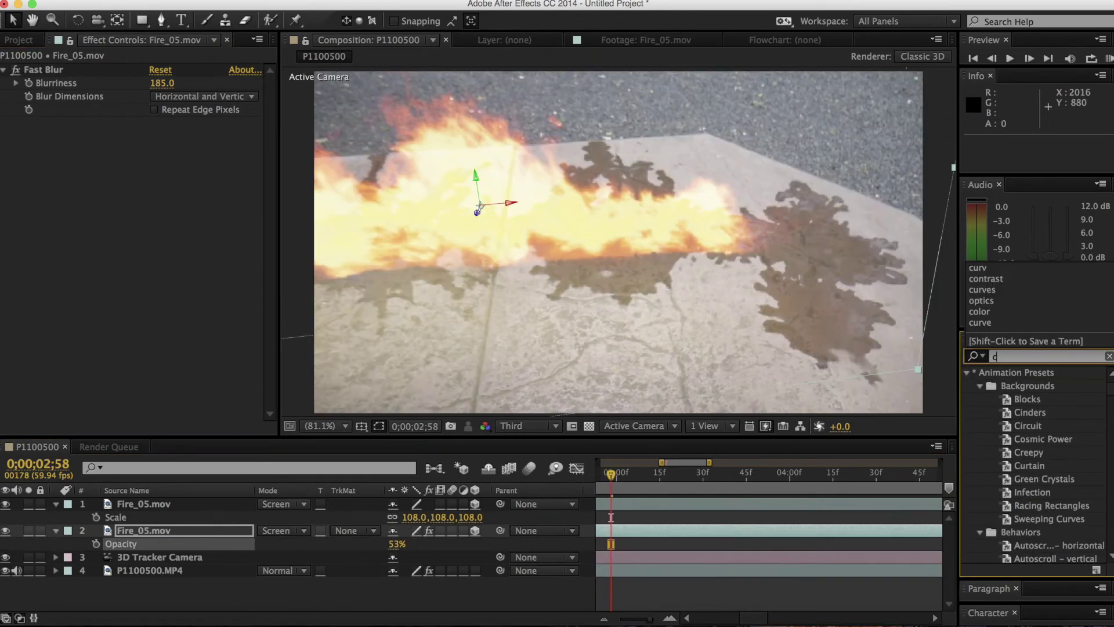
pyautogui.write('urves')
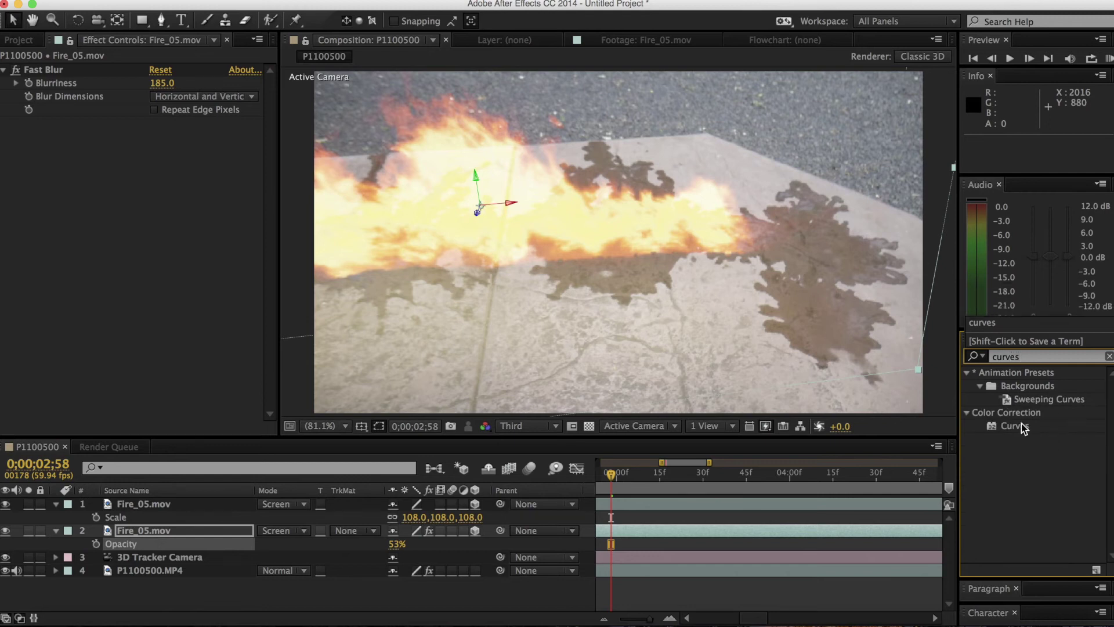
pyautogui.moveTo(1021, 427); pyautogui.dragTo(679, 535)
pyautogui.moveTo(182, 224); pyautogui.dragTo(169, 215)
# Step: Play back several sections of the composition to examine the fire's tracking and the blurred layer's glow on the concrete
pyautogui.press('space')
pyautogui.press('space')
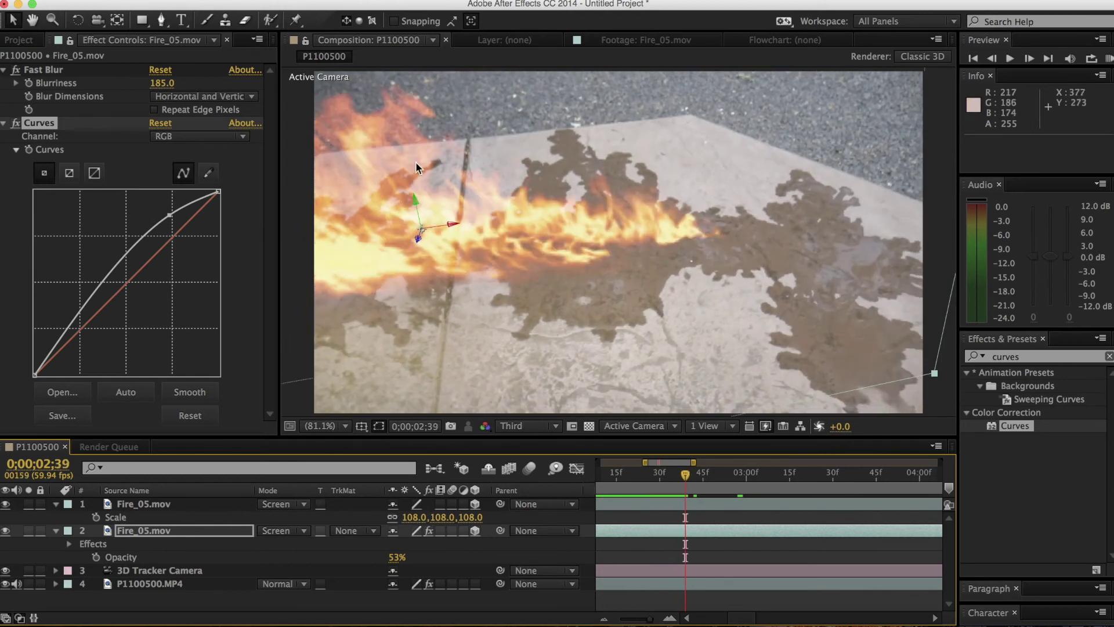
pyautogui.press('space')
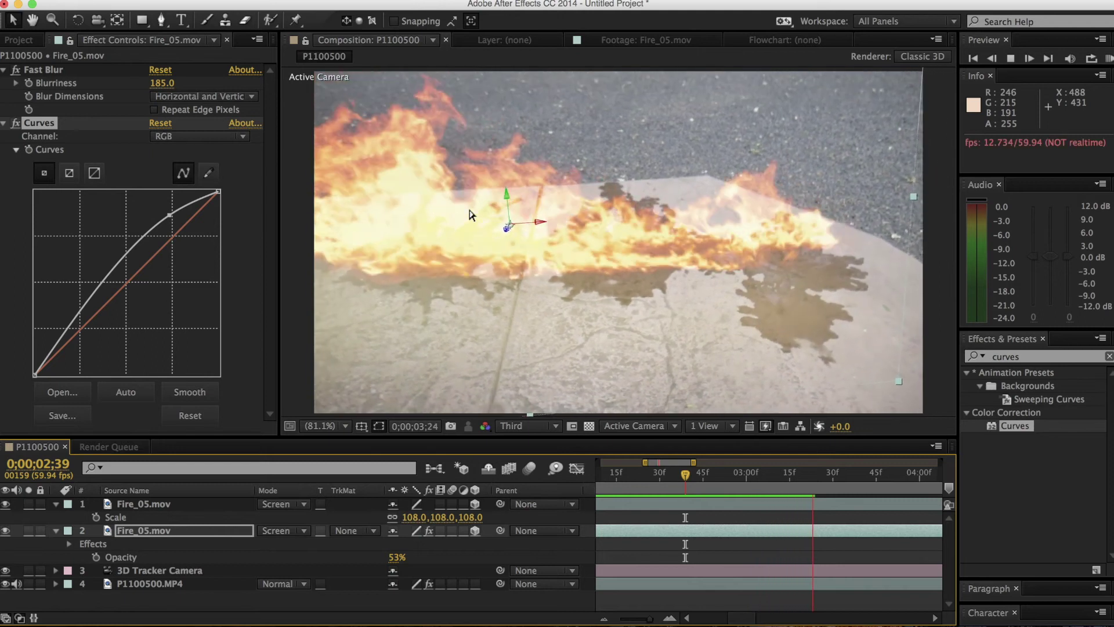
pyautogui.press('space')
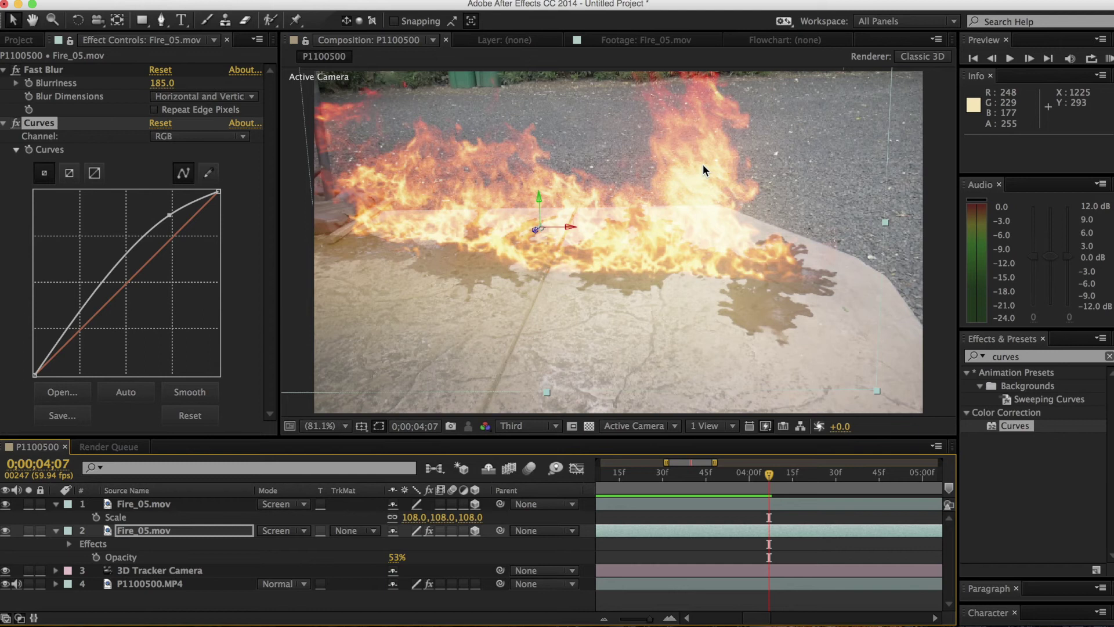
pyautogui.press('space')
pyautogui.press('space')
pyautogui.press('space')
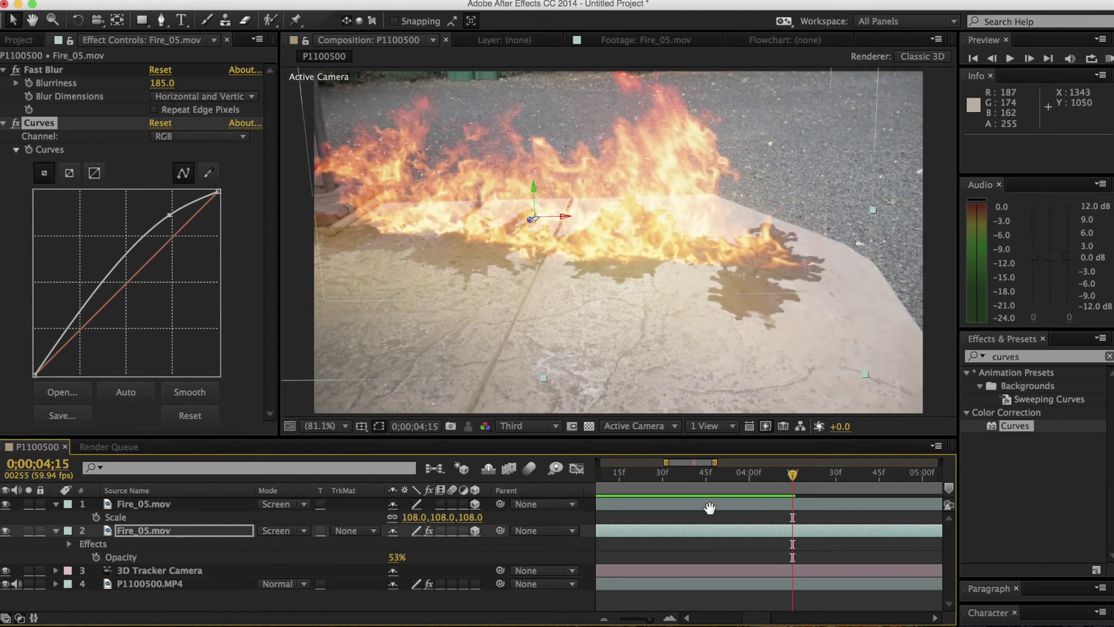
pyautogui.press('space')
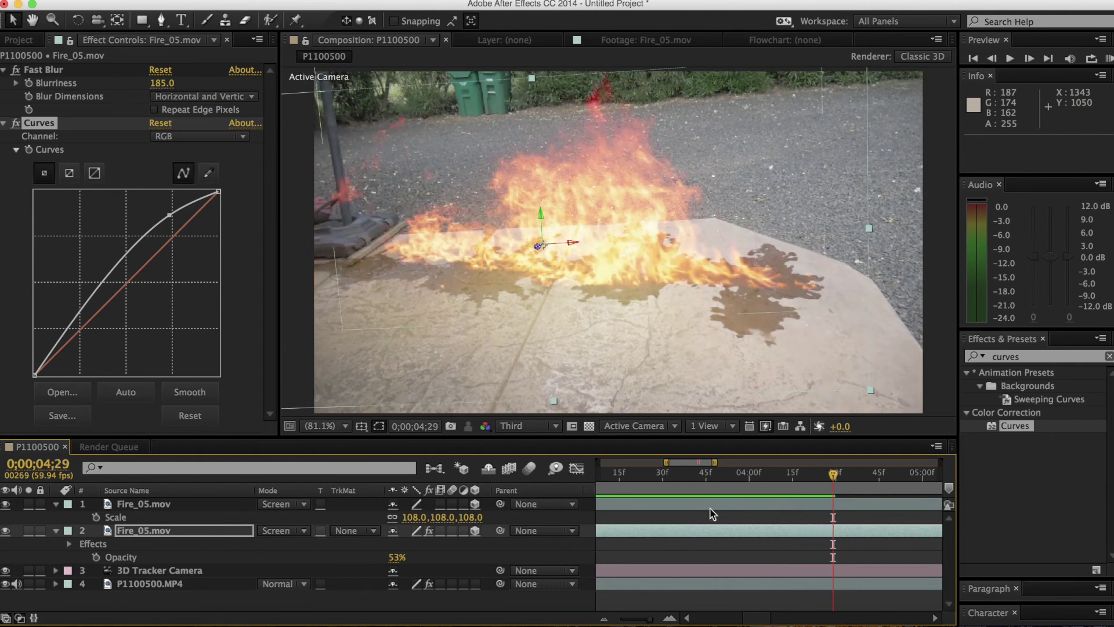
pyautogui.press('space')
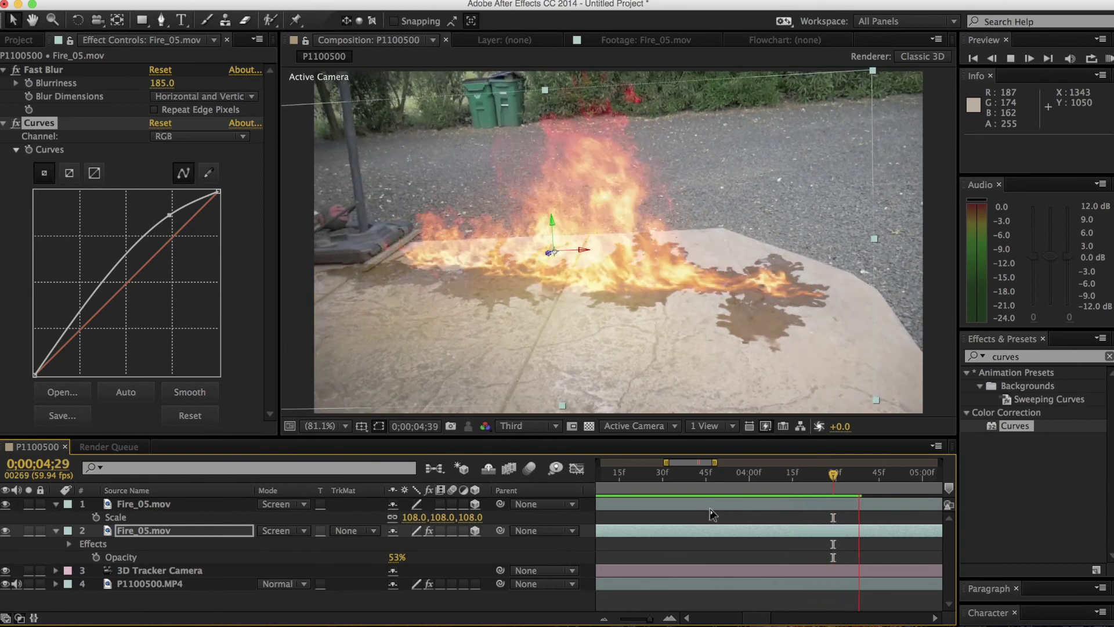